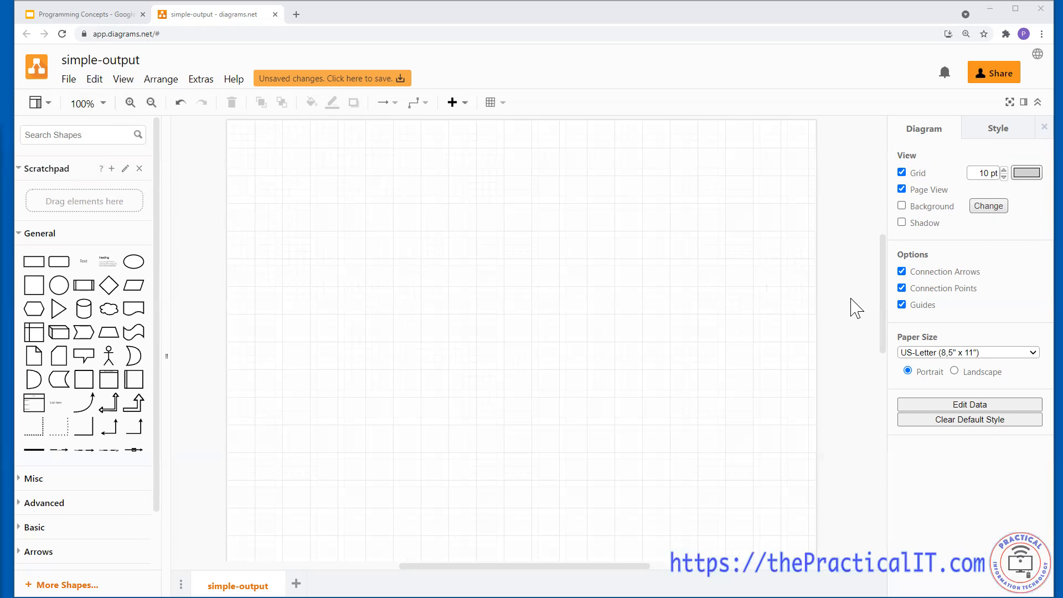
- Add an ellipse near the page's upper-left corner, shrink it to a flatter oval and label it "start"
left_click(134, 262)
left_click_drag(472, 325, 272, 218)
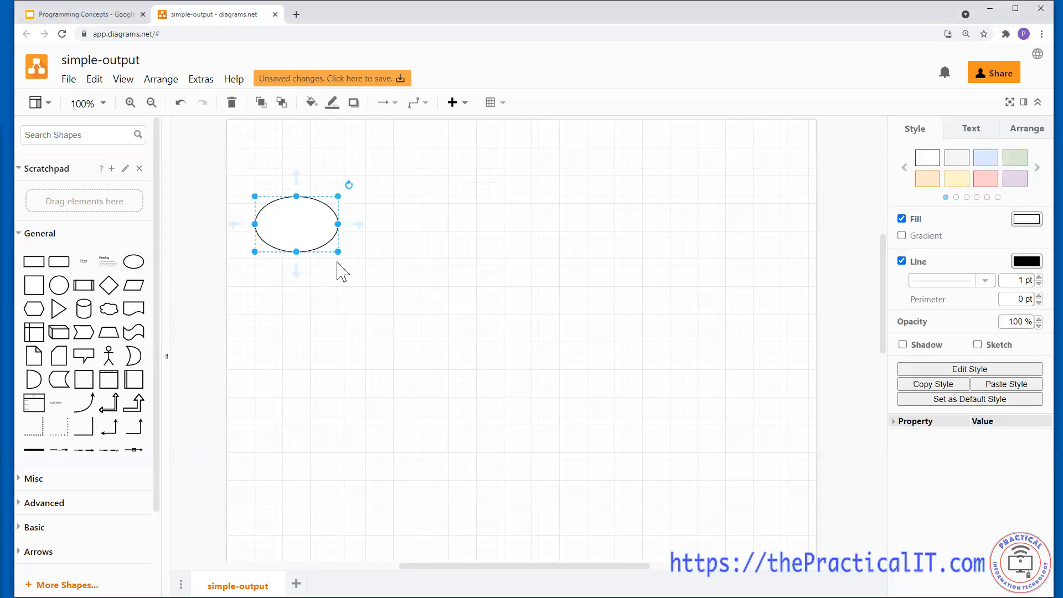
left_click_drag(338, 251, 324, 224)
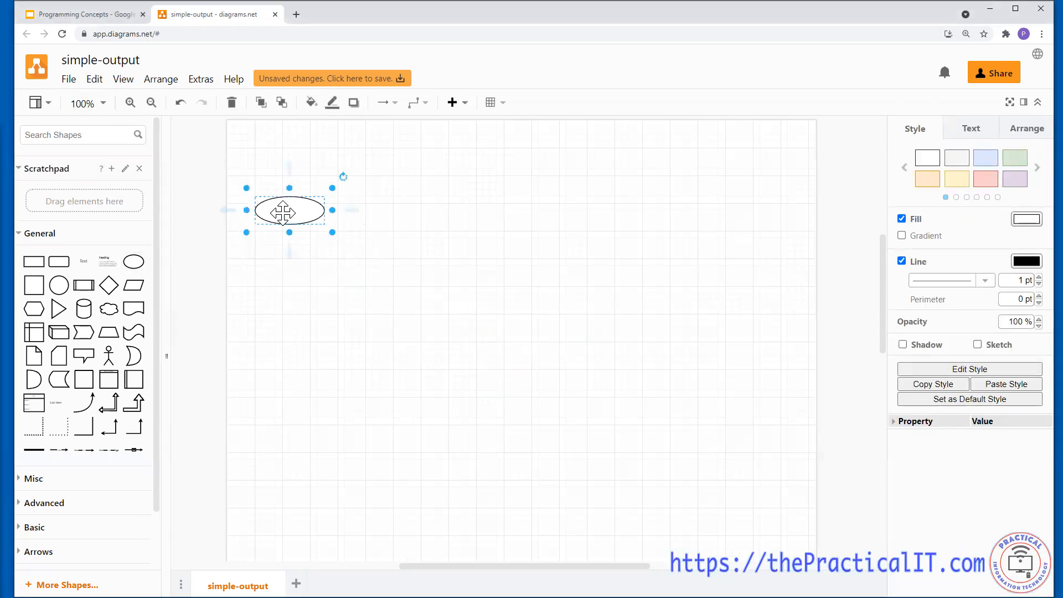
double_click(282, 213)
type("start")
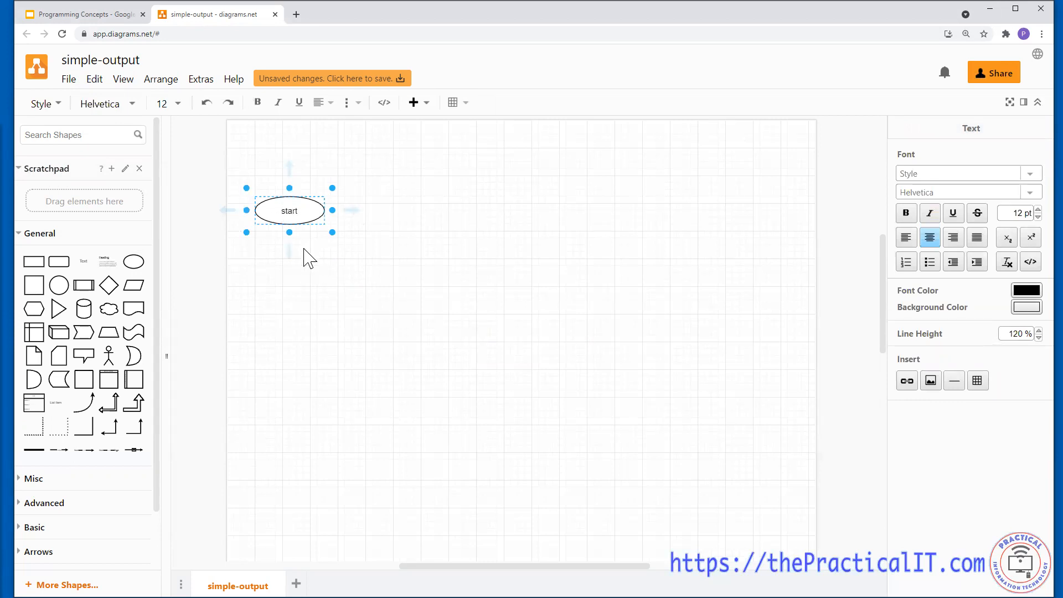
left_click(309, 257)
- Duplicate the start ellipse, label the copy "end" and place it level with the start ellipse, leaving room between them
left_click(289, 214)
left_click_drag(289, 213, 720, 227)
double_click(720, 227)
type("end")
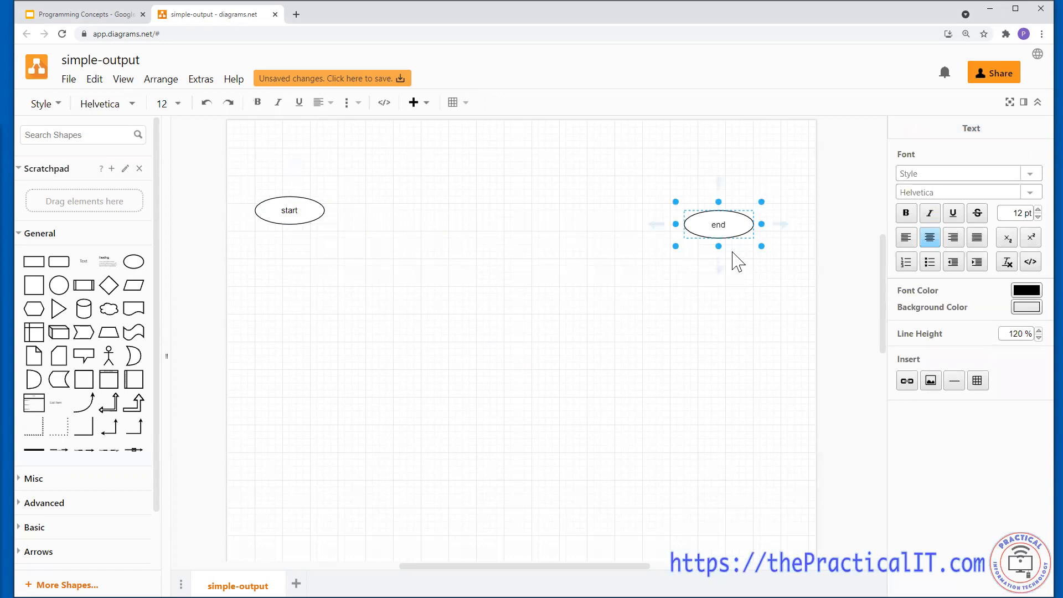
left_click(677, 300)
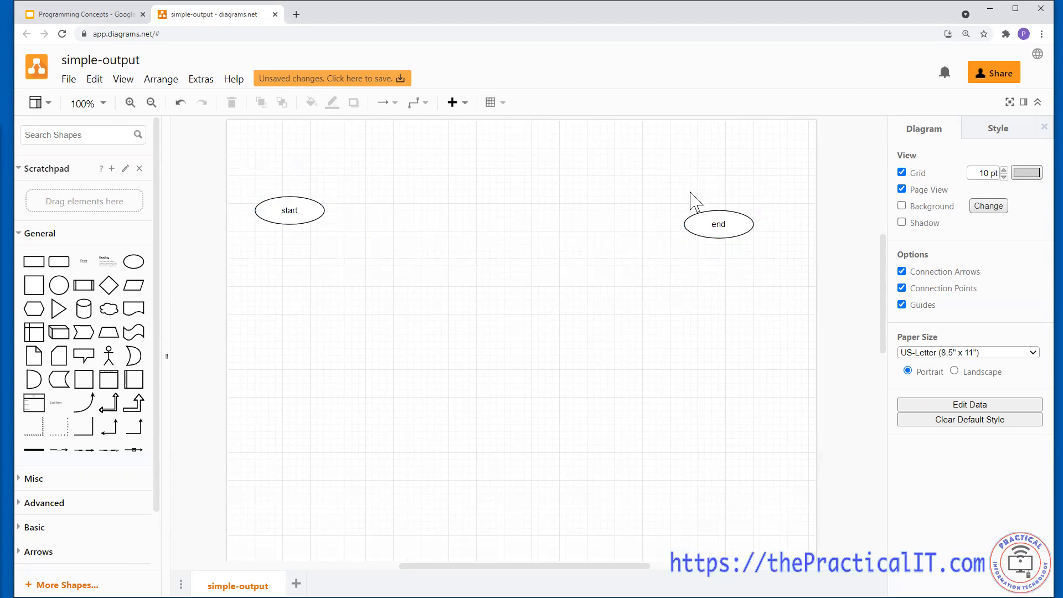
left_click_drag(709, 223, 541, 212)
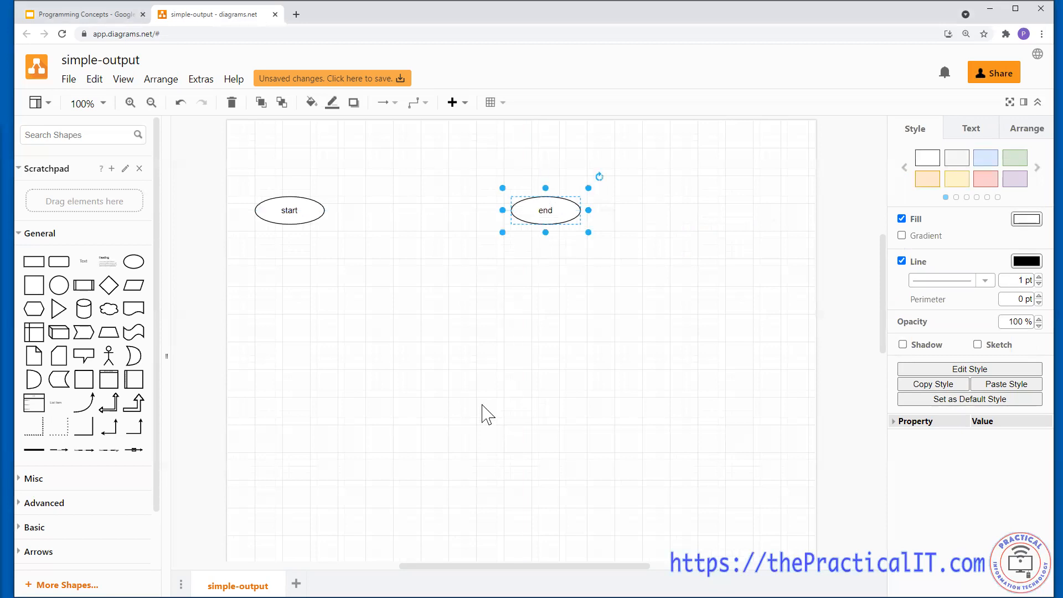
- Add a parallelogram between the start and end ellipses and label it "Programming is awesome"
left_click(132, 285)
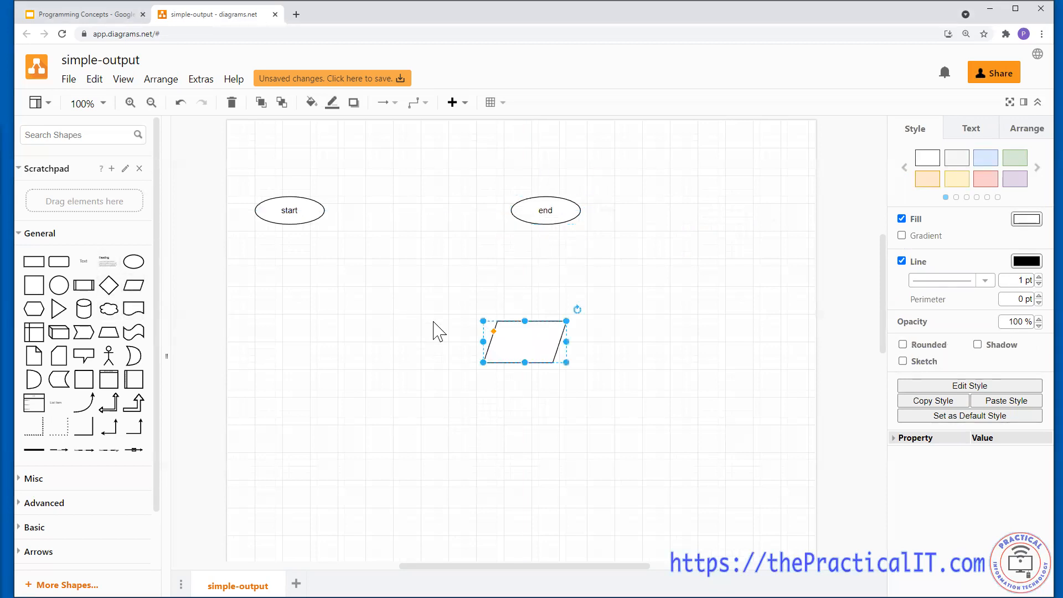
left_click_drag(525, 351, 413, 211)
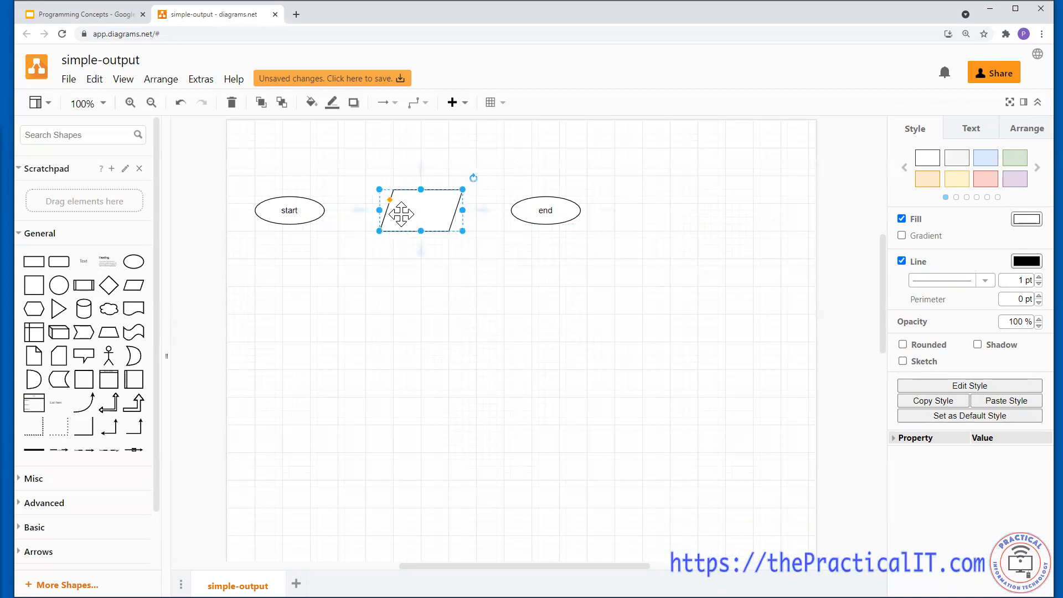
double_click(410, 209)
type("Programming is awesome")
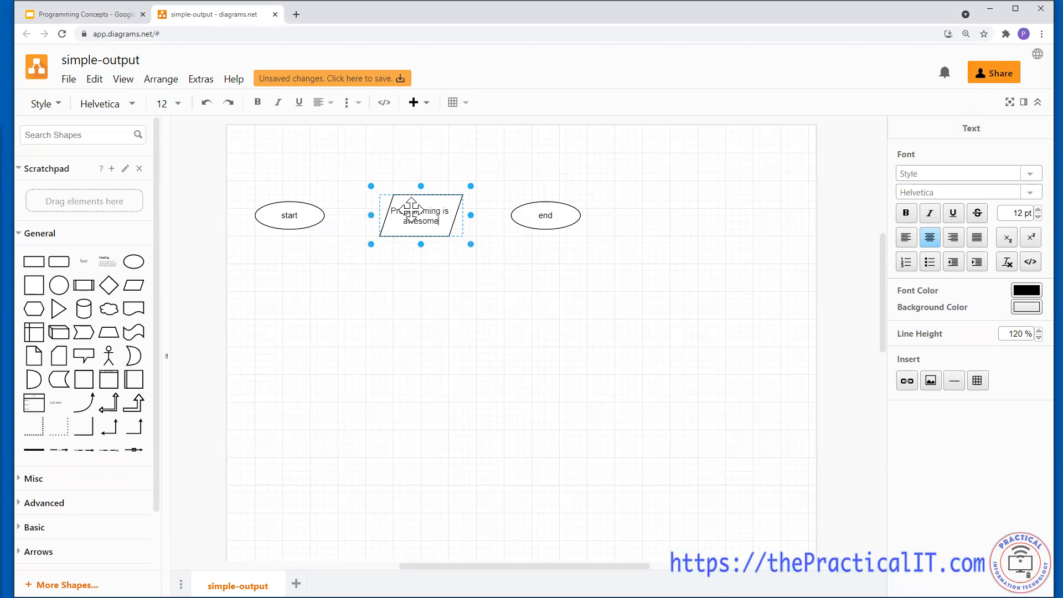
left_click(322, 264)
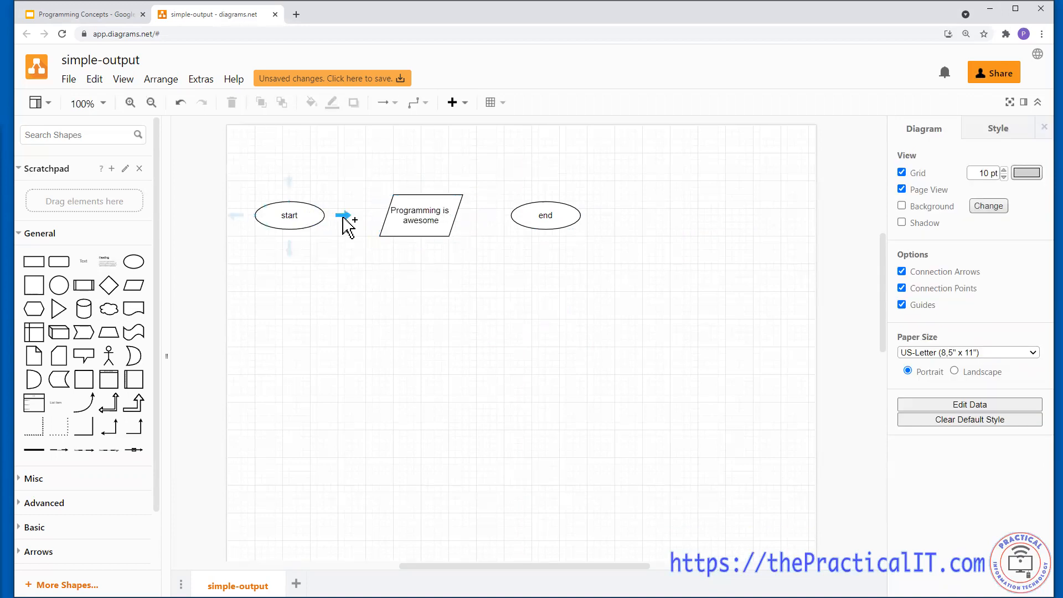
- Connect the start ellipse to the parallelogram and the parallelogram to the end ellipse with arrows
left_click(344, 217)
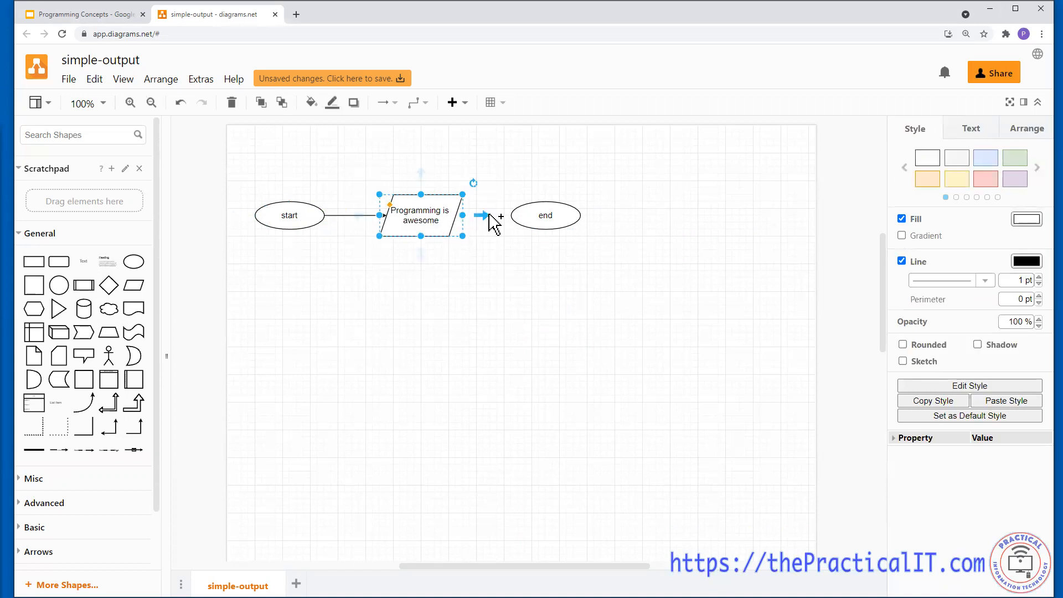
left_click(490, 215)
left_click(363, 384)
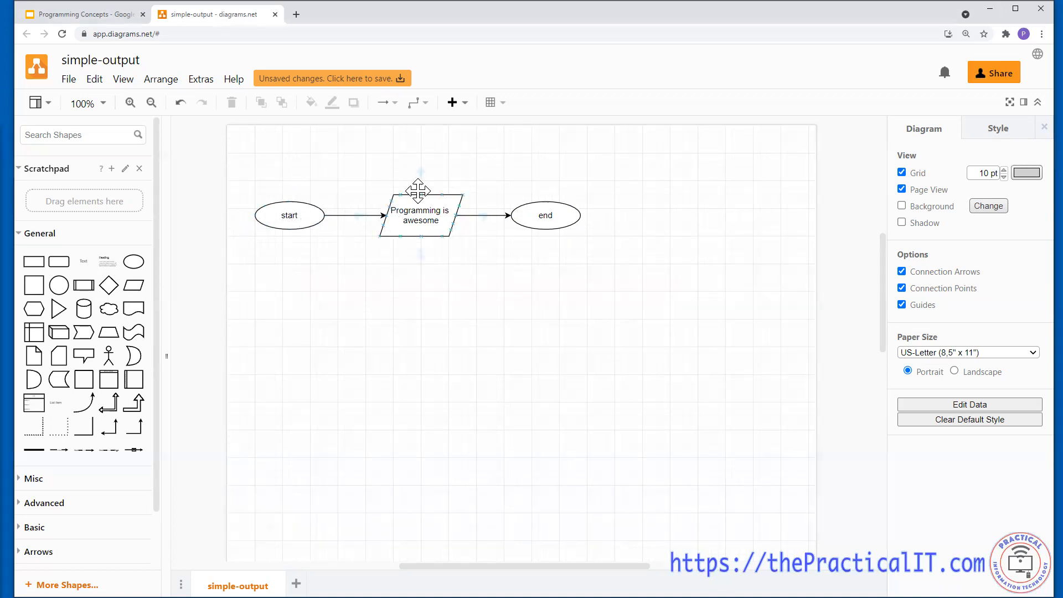
left_click(403, 229)
left_click(543, 221)
- Duplicate the whole start-to-end flowchart and place the copy below the original
left_click_drag(233, 157, 617, 270)
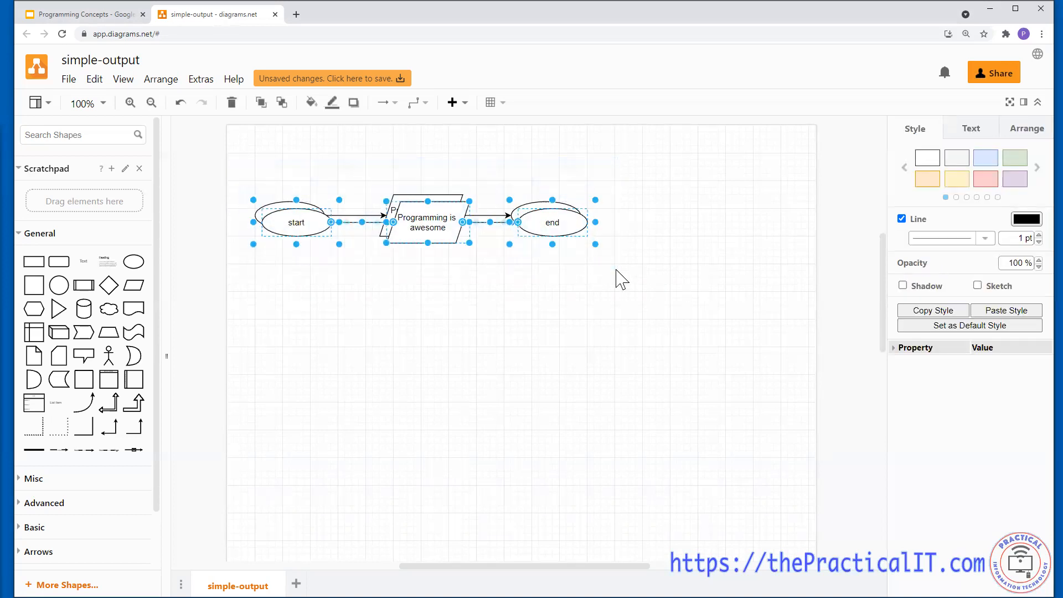
left_click_drag(549, 218, 553, 336)
left_click(429, 169)
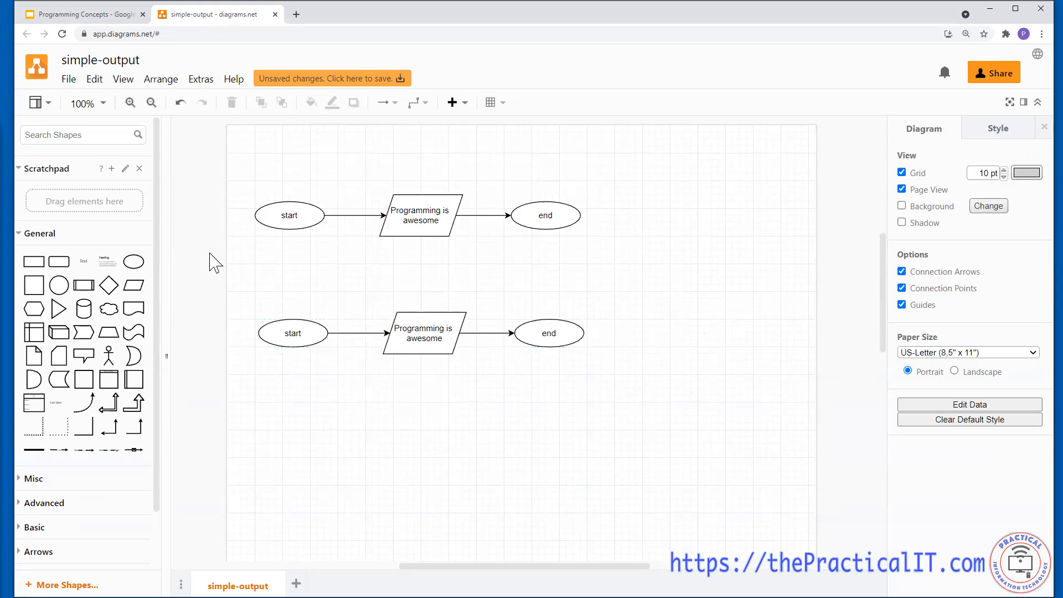
- Add a text box about 330 x 30 above the upper flowchart reading "simple program to show the output only"
left_click(83, 270)
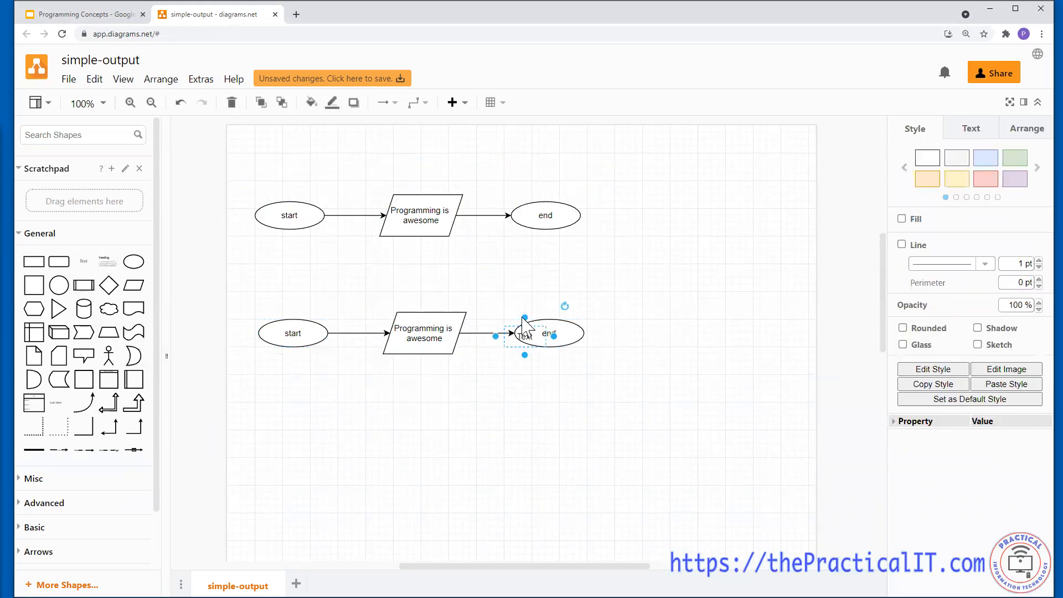
left_click_drag(521, 332, 530, 162)
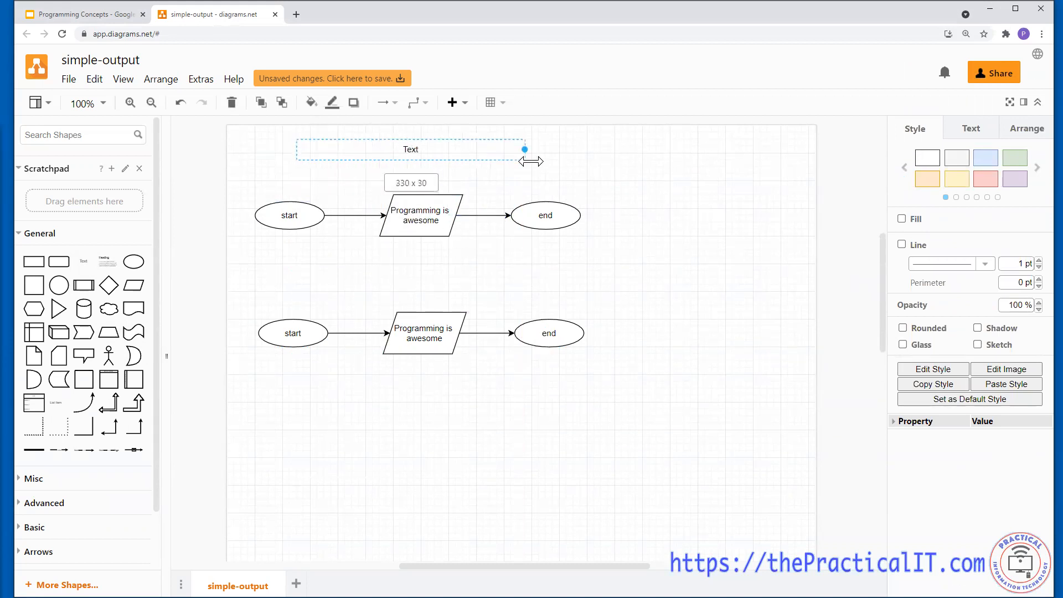
double_click(412, 149)
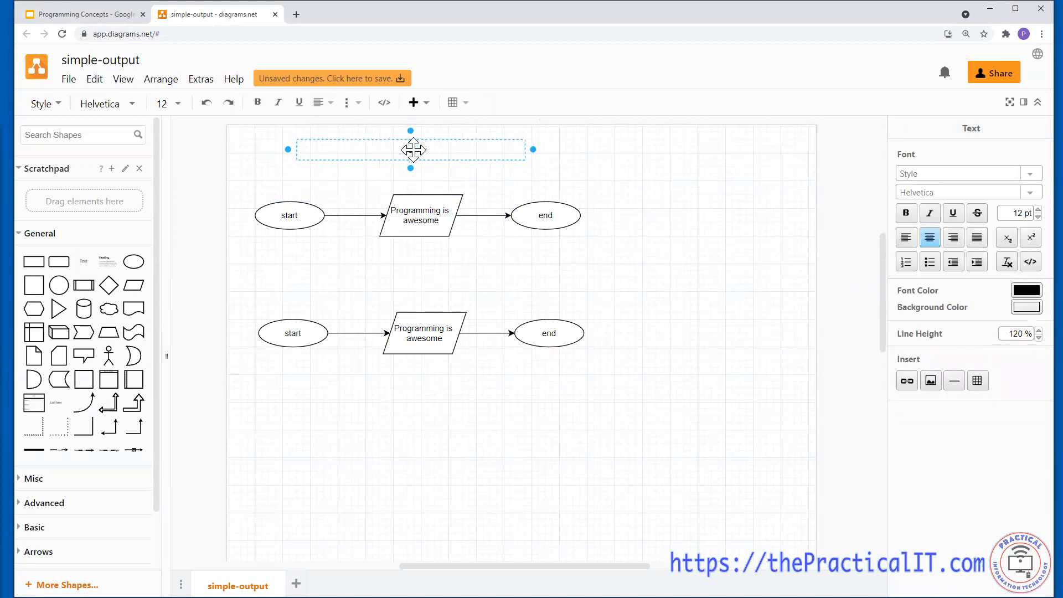
type("simple program to show the output only")
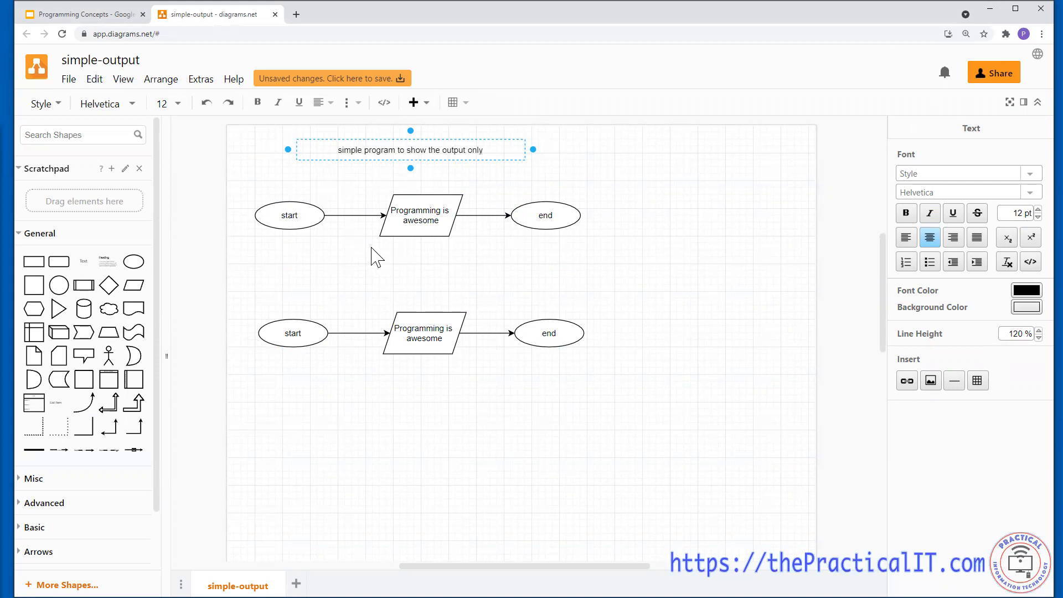
left_click(436, 293)
- Duplicate the caption, place the copy above the lower flowchart and change its text to "simple program to accept the value only"
left_click(462, 160)
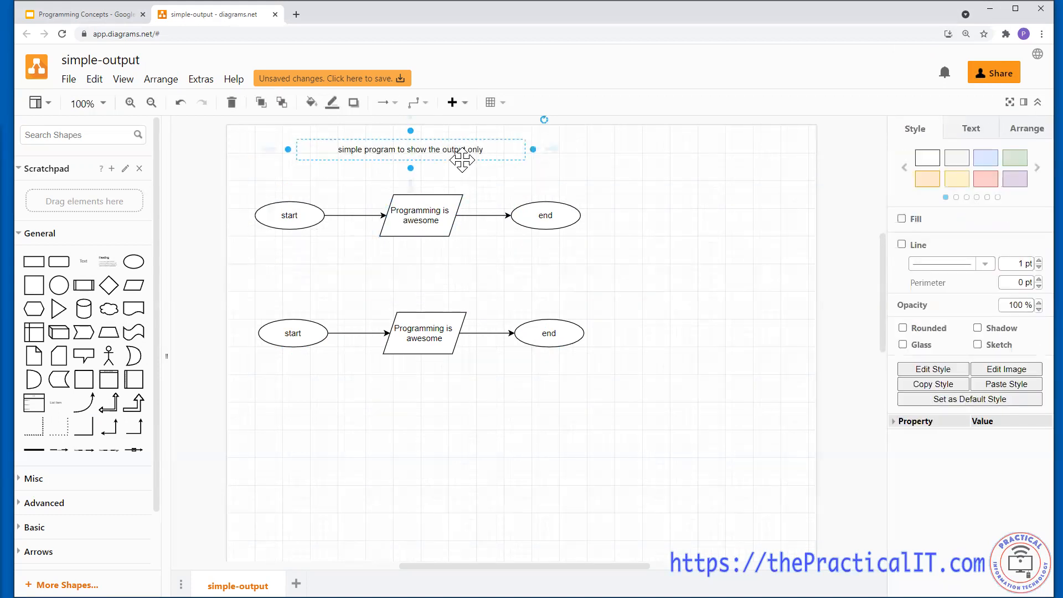
key("ctrl+d")
left_click_drag(509, 156, 512, 288)
double_click(459, 289)
type("simple program")
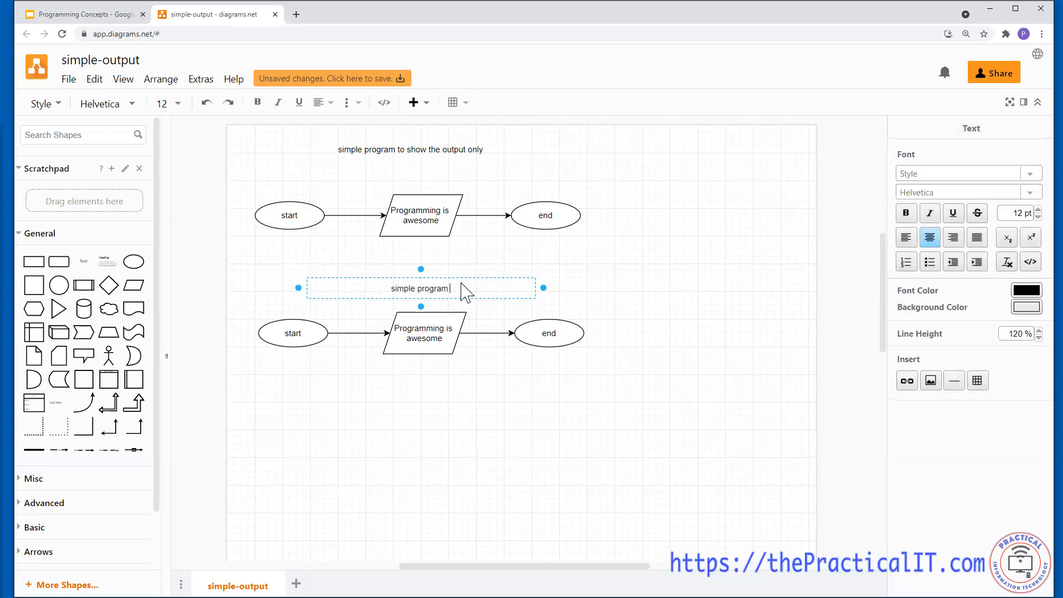
type(" to accept the value only")
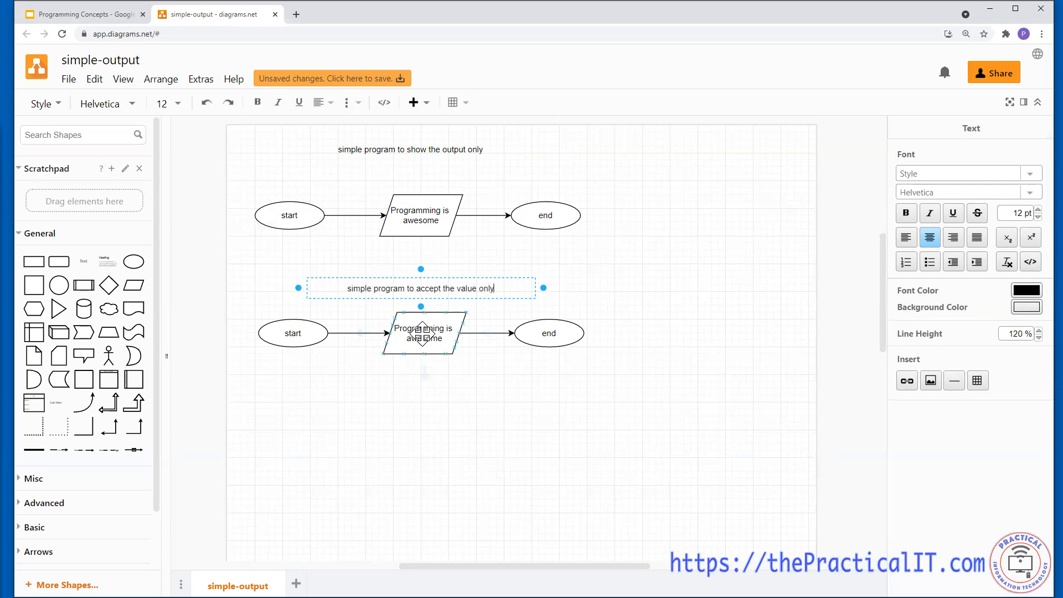
- Replace the text in the lower flowchart's parallelogram with "Please provide your name [name]"
double_click(421, 337)
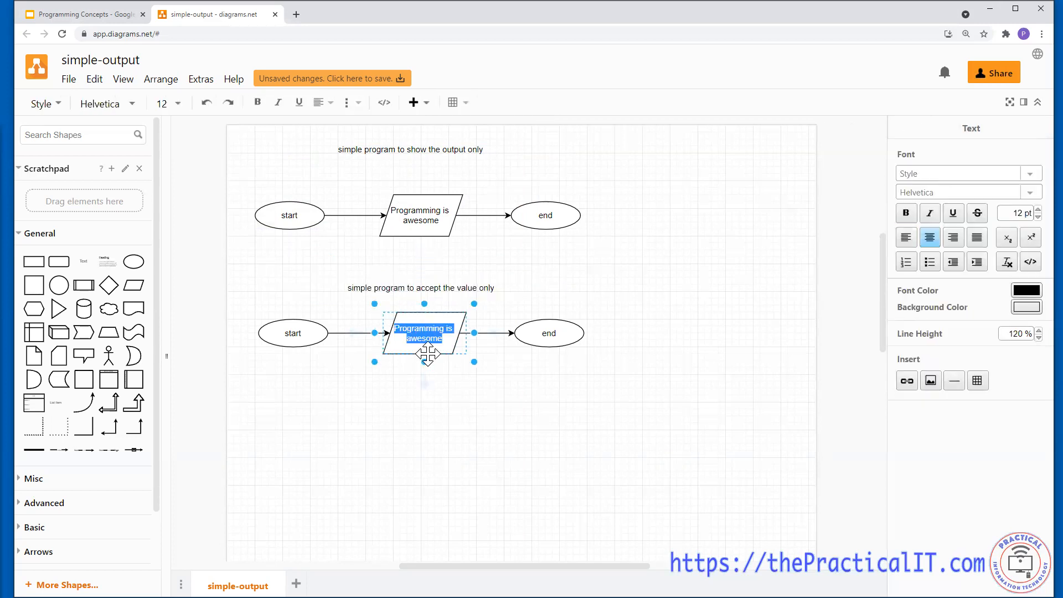
type("Please provid")
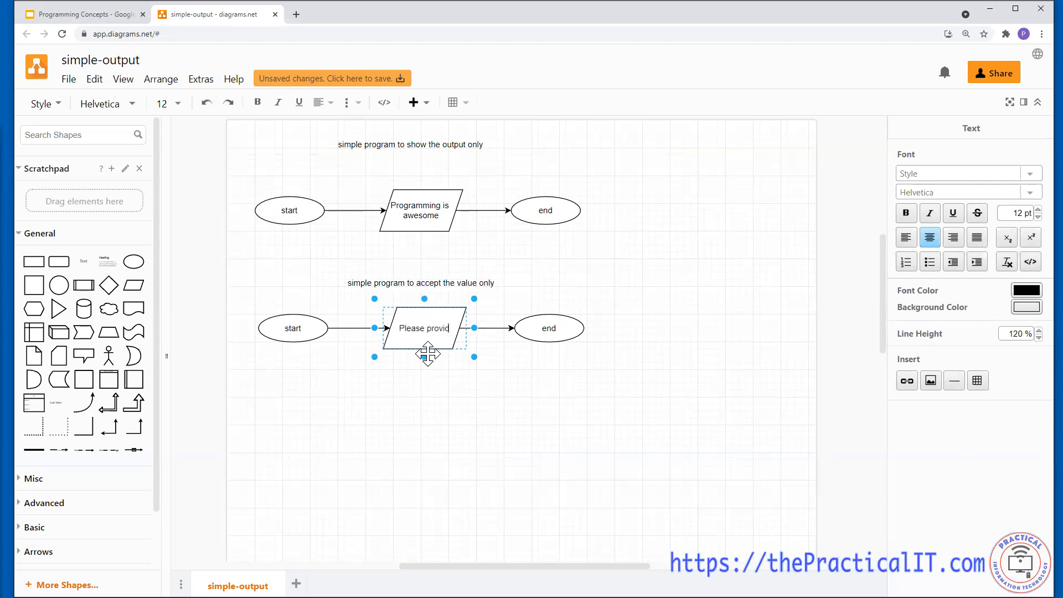
type("e")
key("Return")
type("your name")
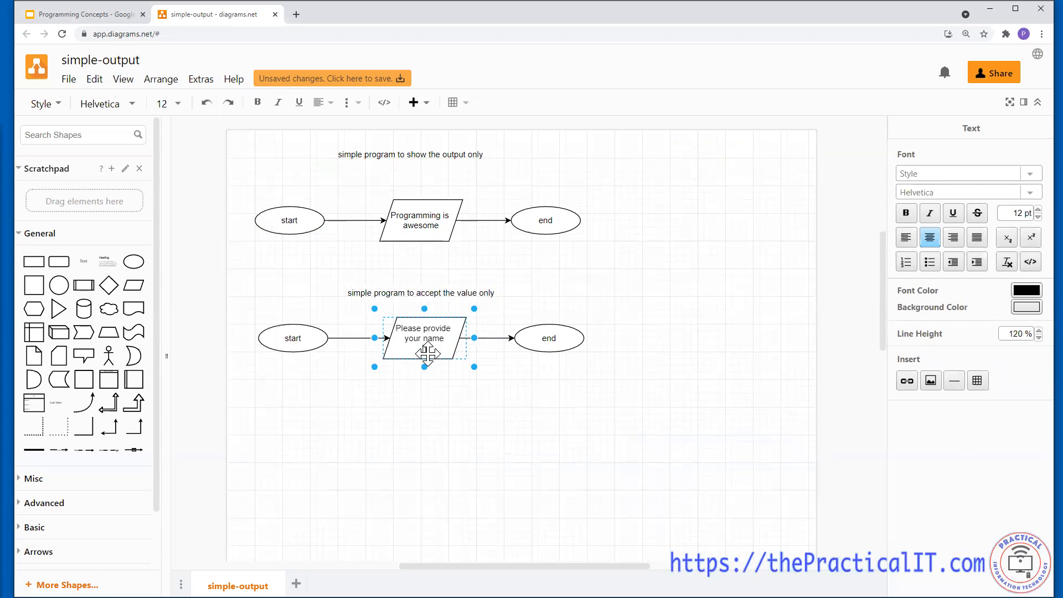
type(" [name")
left_click(441, 397)
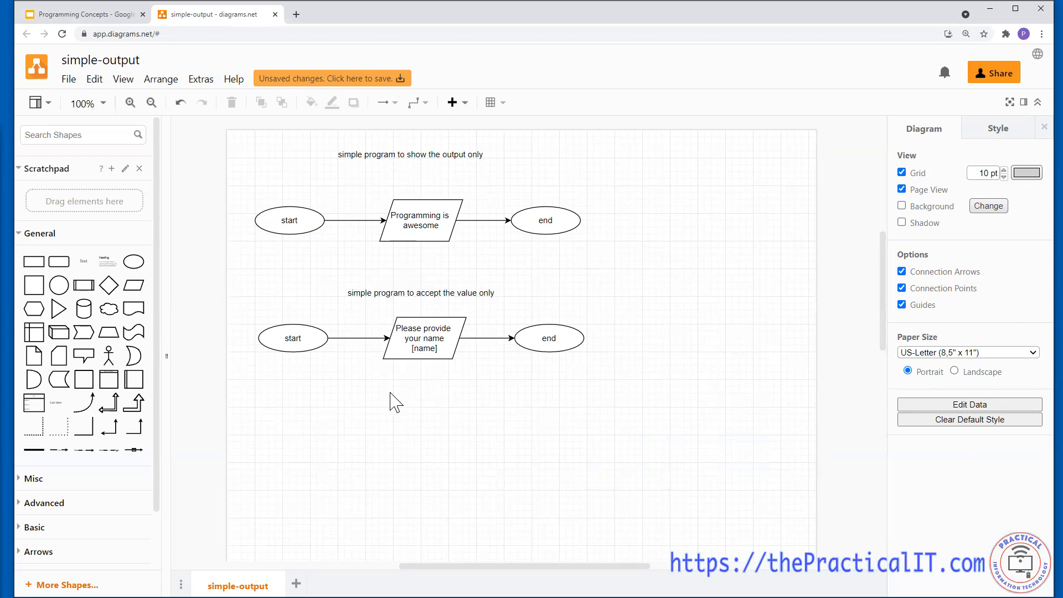
left_click(417, 350)
left_click(426, 367)
left_click(390, 362)
left_click(520, 522)
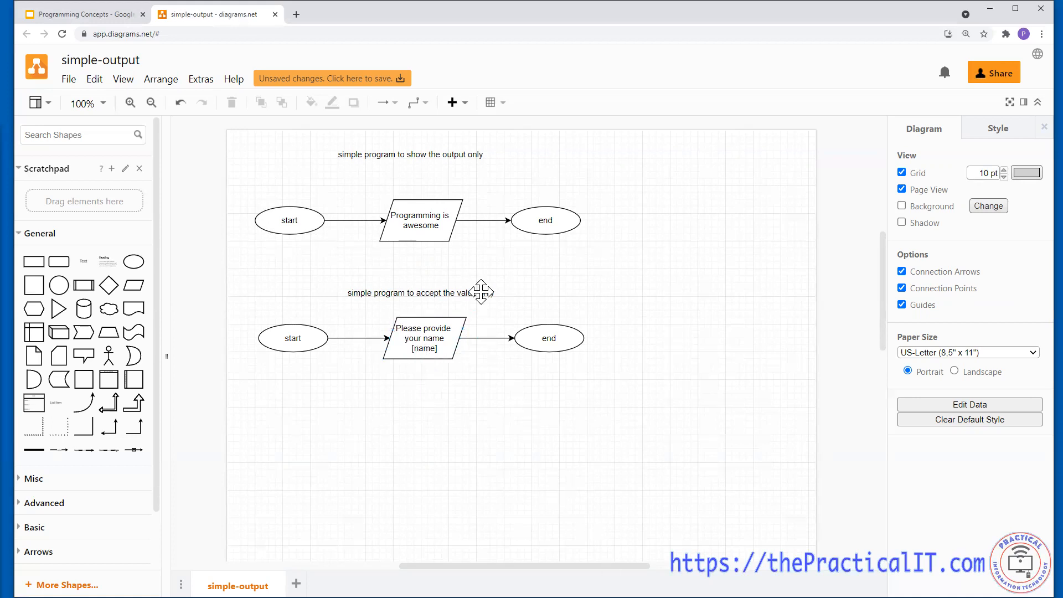